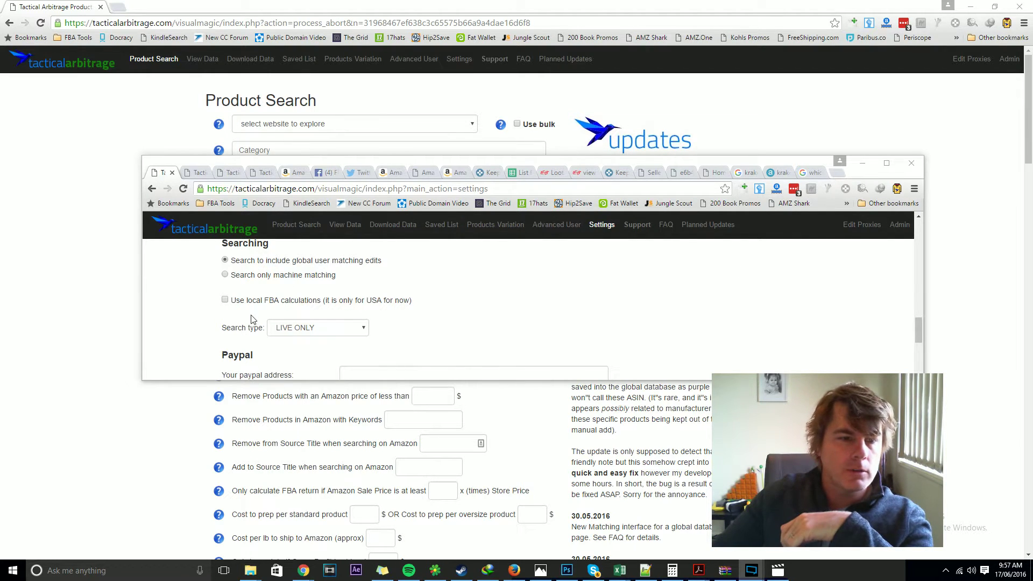
# Step: Tick the 'Use local FBA calculations' option in Settings and save the settings
pyautogui.moveTo(232, 304); pyautogui.dragTo(321, 304)
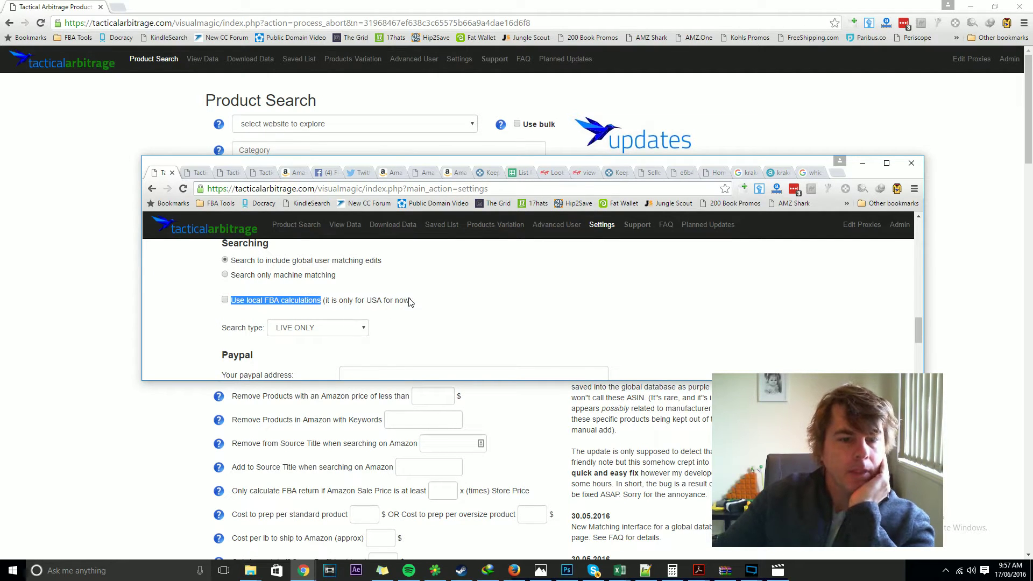
pyautogui.click(244, 305)
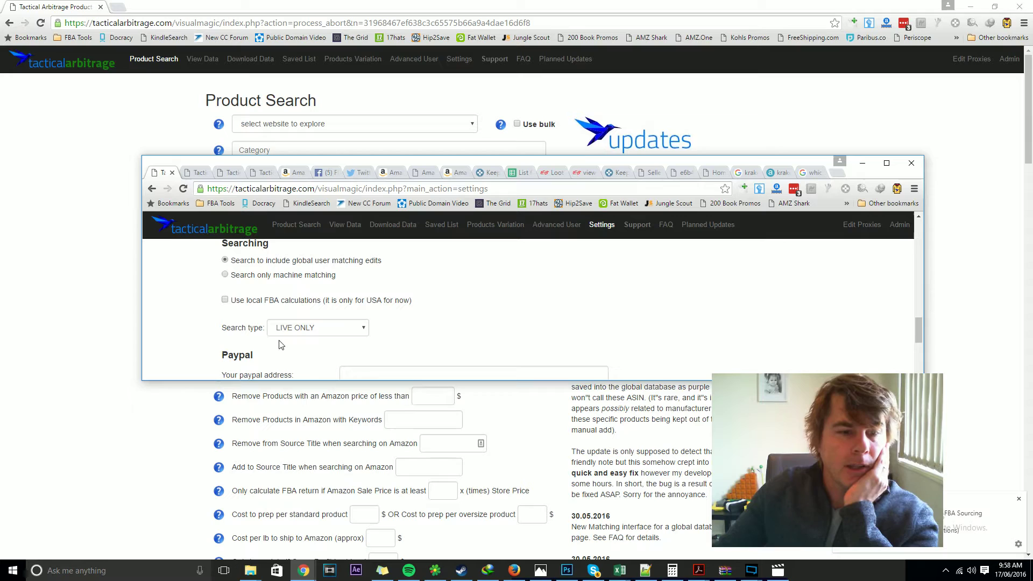
pyautogui.moveTo(223, 325)
pyautogui.mouseDown()
pyautogui.moveTo(253, 328)
pyautogui.moveTo(227, 328)
pyautogui.mouseUp()
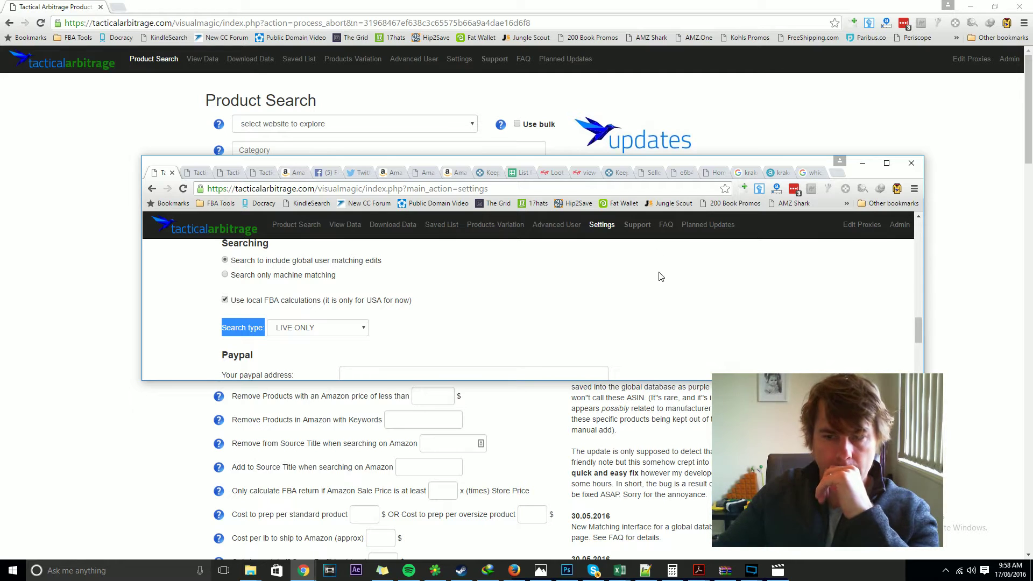
pyautogui.scroll(-5, 661, 291)
pyautogui.click(237, 366)
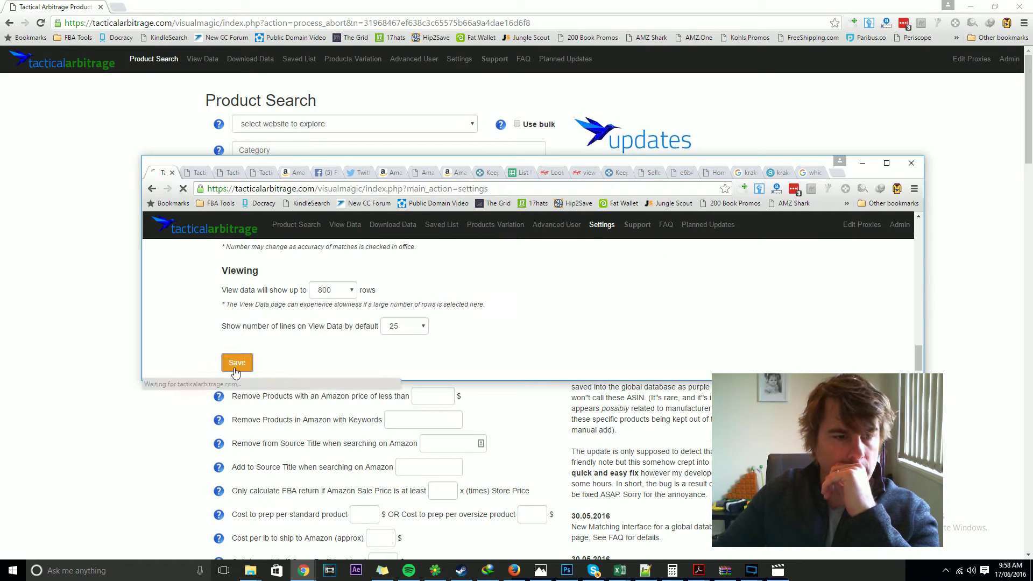
# Step: Go back to product search and choose target.com as the source website
pyautogui.hotkey('alt', 'Tab')
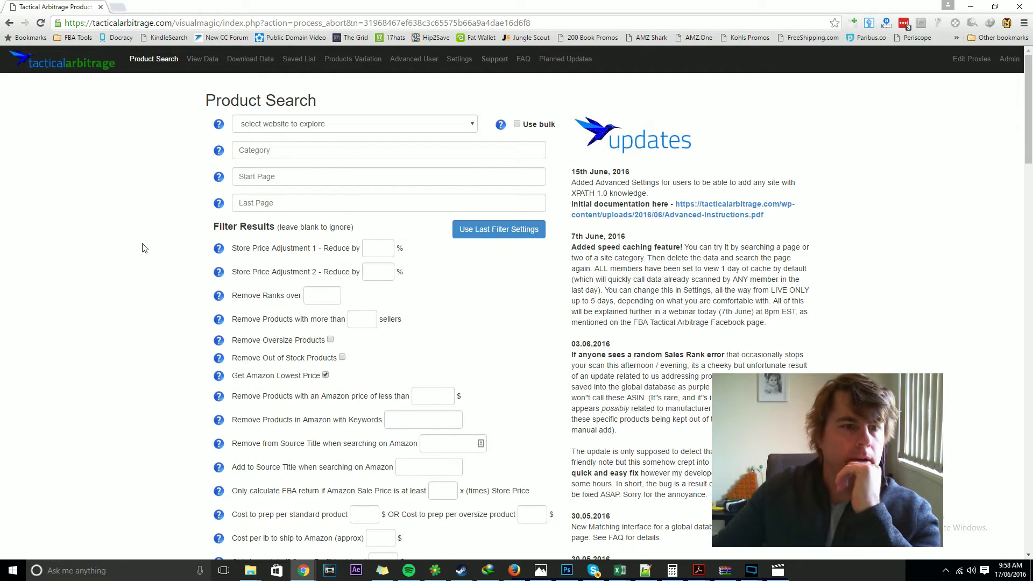
pyautogui.click(381, 123)
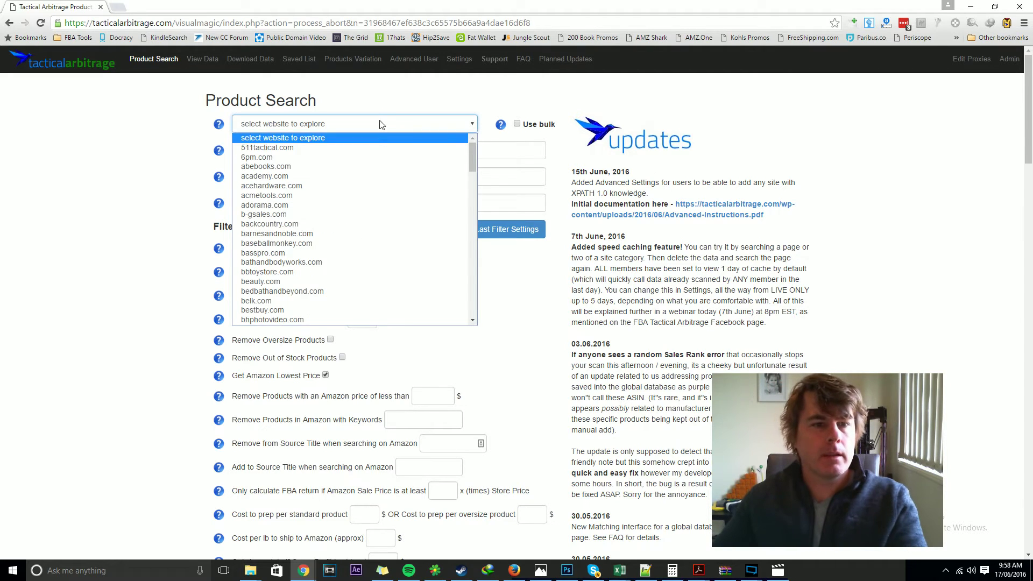
pyautogui.scroll(-8, 378, 155)
pyautogui.scroll(-3, 376, 154)
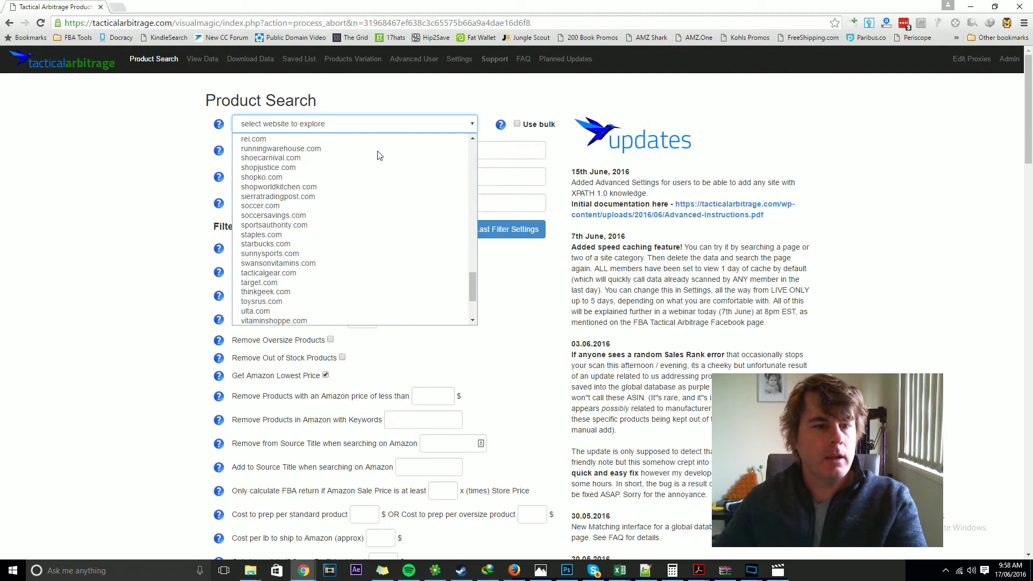
pyautogui.click(315, 282)
# Step: Enter category 5xt87 with start and last page 1, then submit the scan
pyautogui.click(290, 150)
pyautogui.write('5xt87')
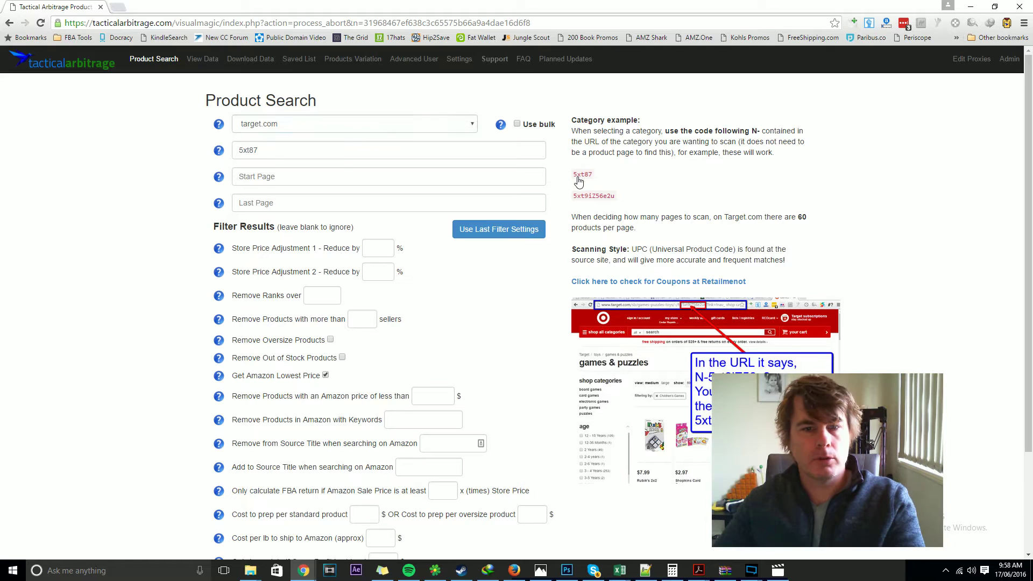
pyautogui.click(261, 183)
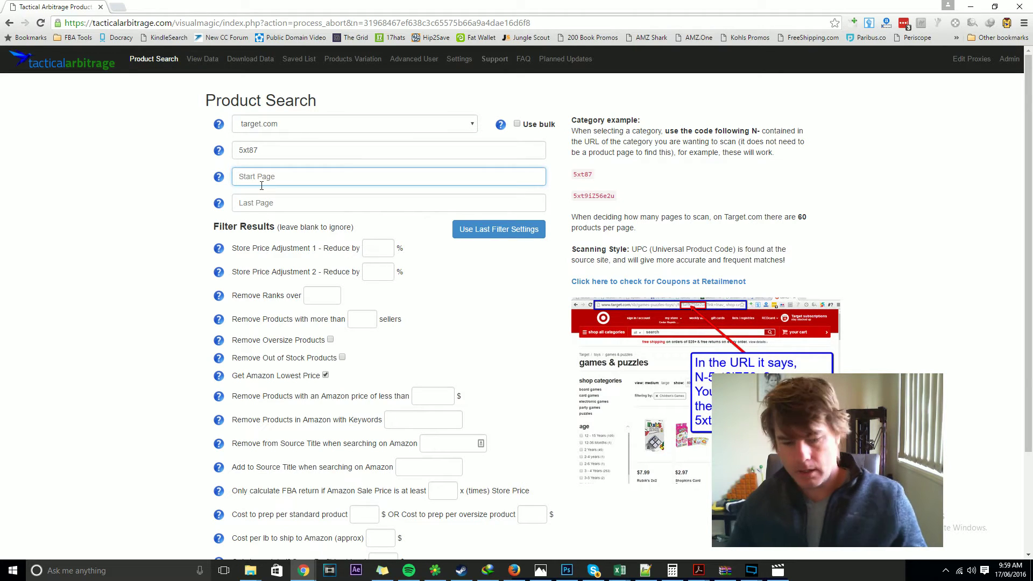
pyautogui.write('1')
pyautogui.press('Tab')
pyautogui.press('Tab')
pyautogui.write('1')
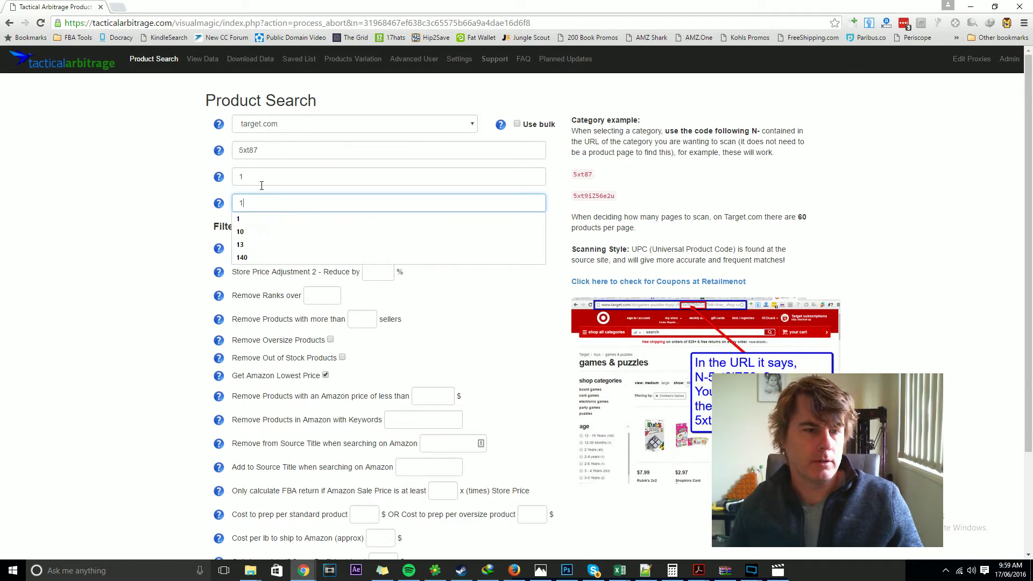
pyautogui.press('Tab')
pyautogui.scroll(-3, 264, 226)
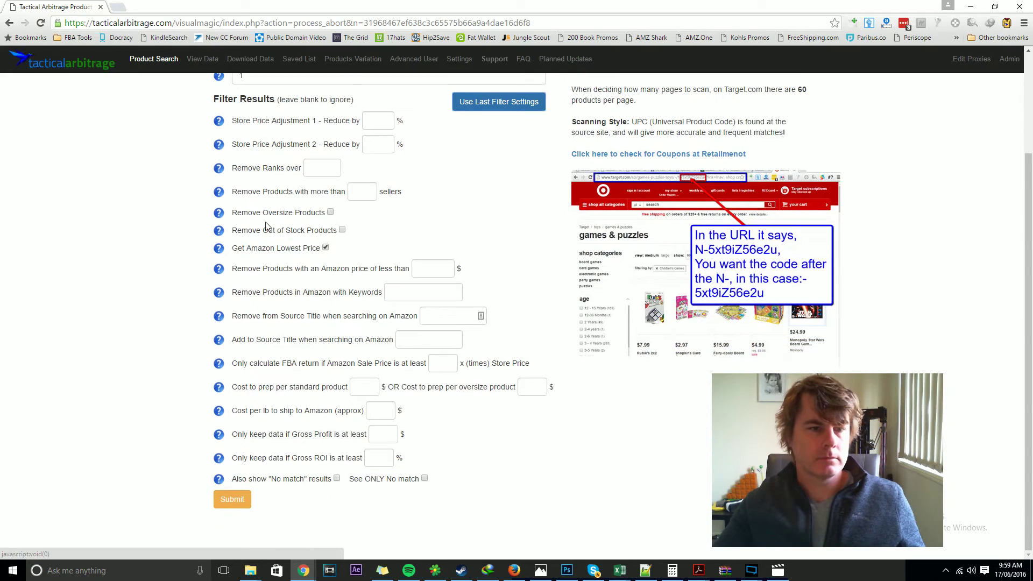
pyautogui.click(231, 499)
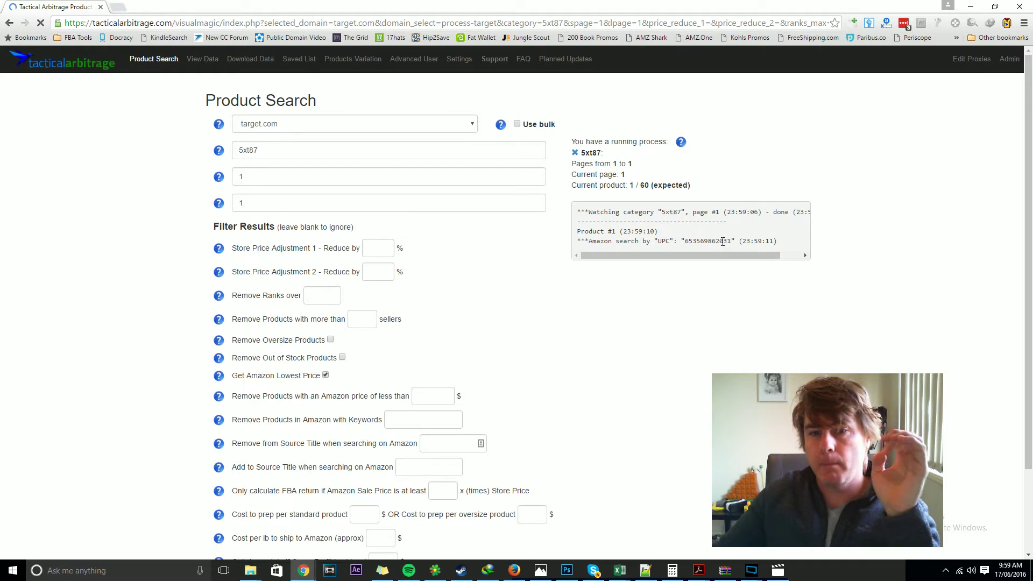
# Step: Watch the running-process log fill with Target products, then open the View Data results table
pyautogui.scroll(-2, 723, 237)
pyautogui.scroll(1, 802, 236)
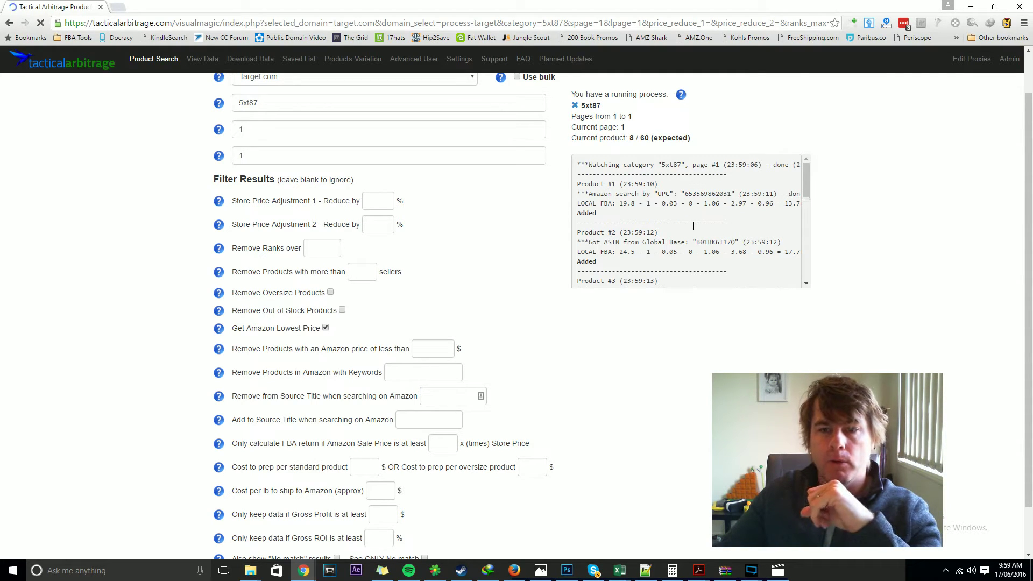
pyautogui.scroll(-1, 693, 227)
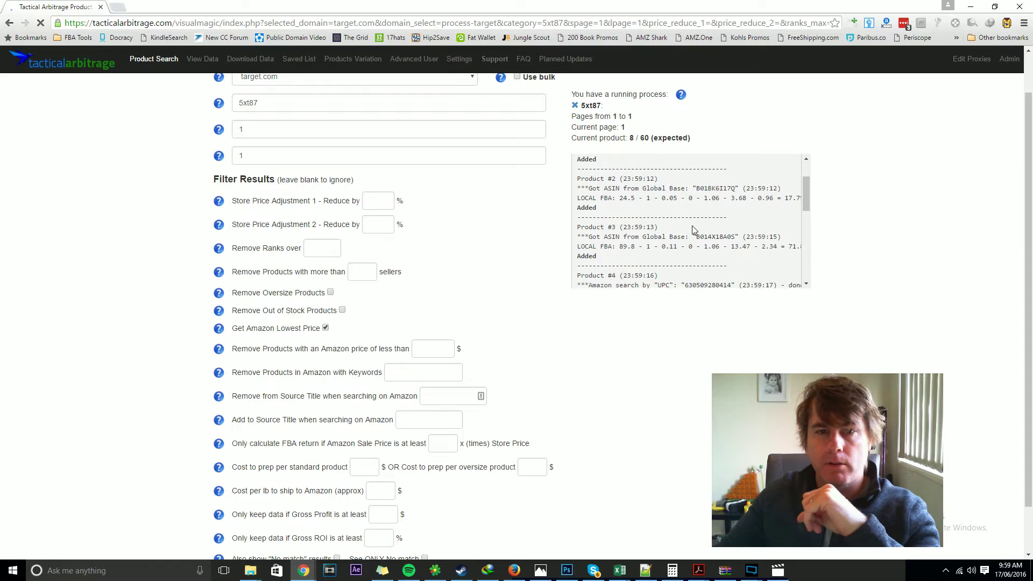
pyautogui.scroll(-1, 693, 230)
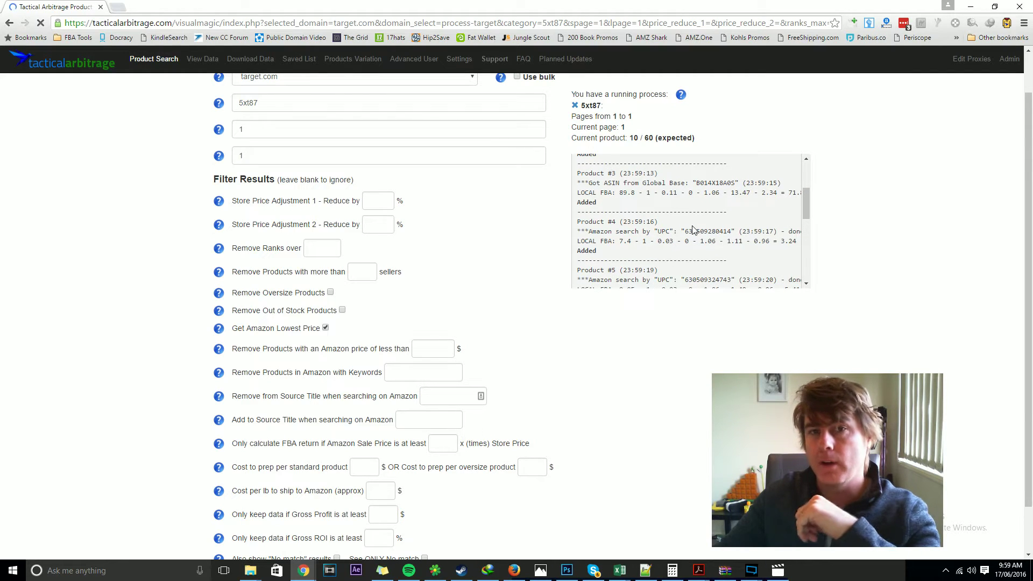
pyautogui.scroll(-5, 693, 230)
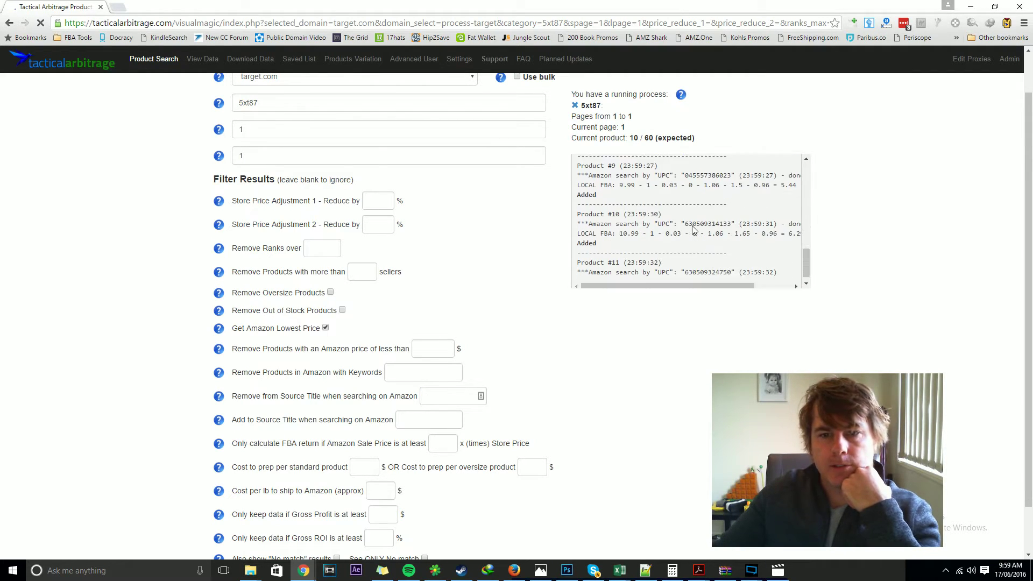
pyautogui.scroll(1, 696, 419)
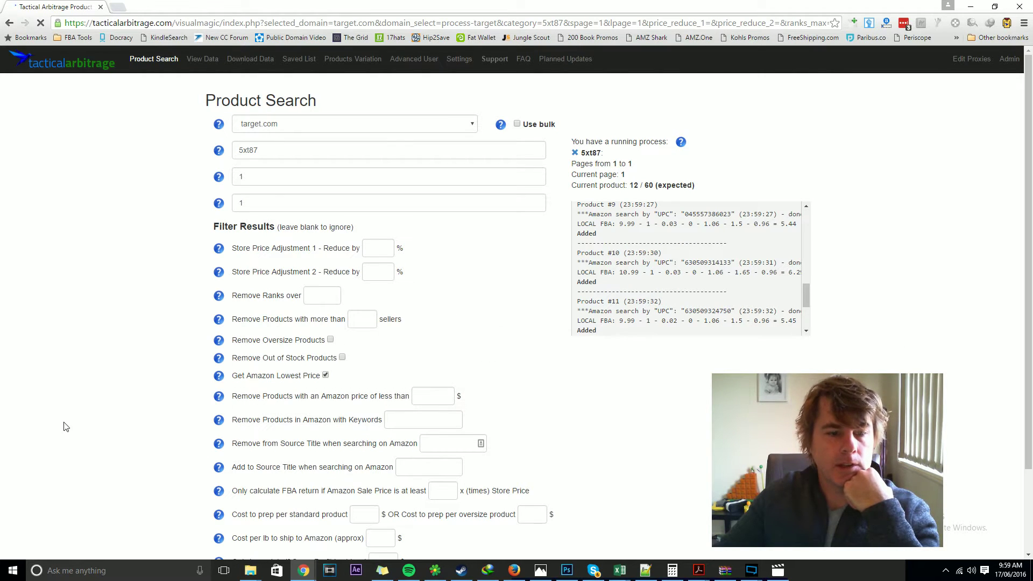
pyautogui.scroll(-2, 46, 378)
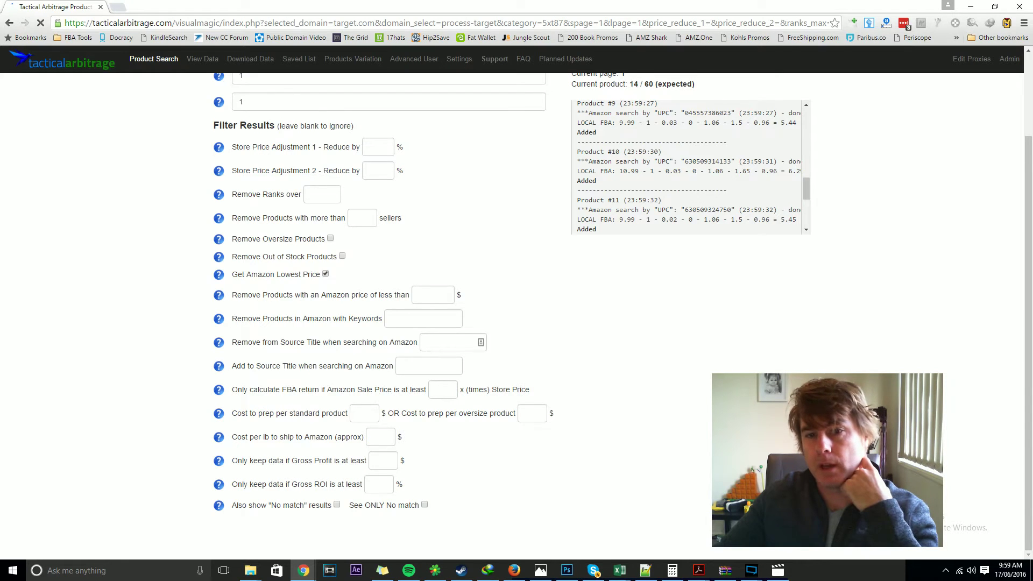
pyautogui.scroll(2, 744, 352)
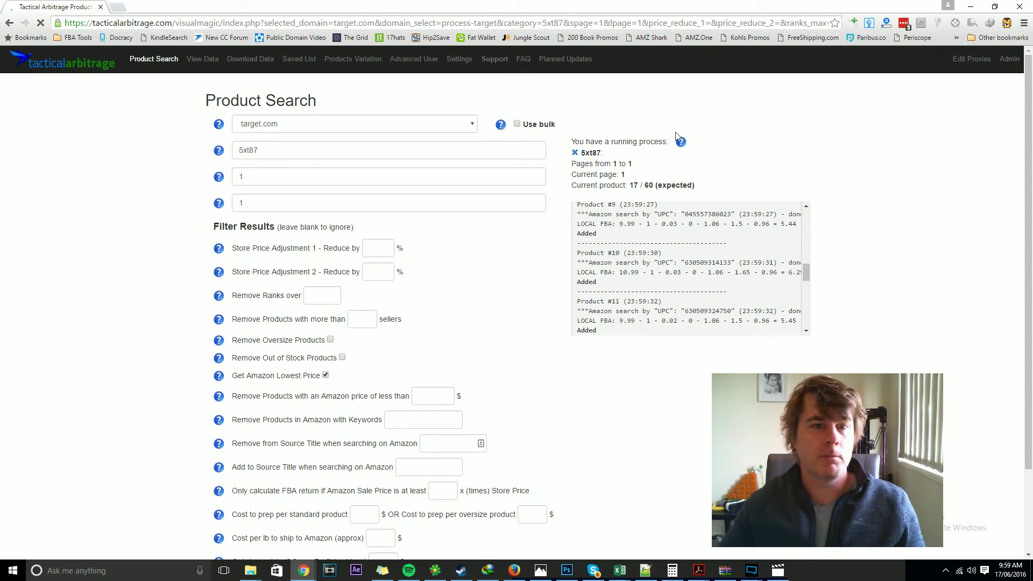
pyautogui.click(200, 59)
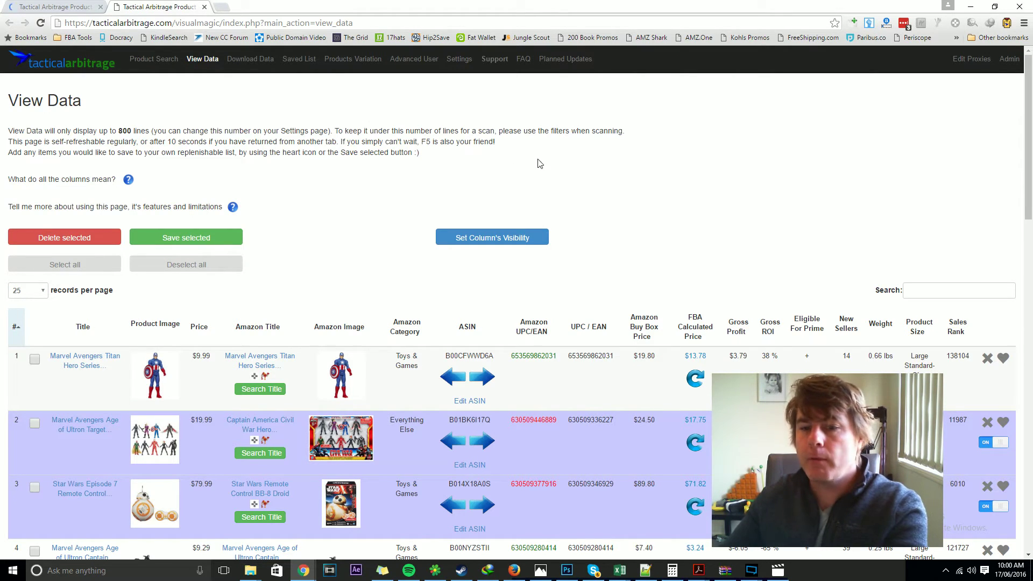
# Step: Check row 1's 38% gross ROI and $13.78 FBA price, then refresh its FBA calculation
pyautogui.scroll(-2, 733, 230)
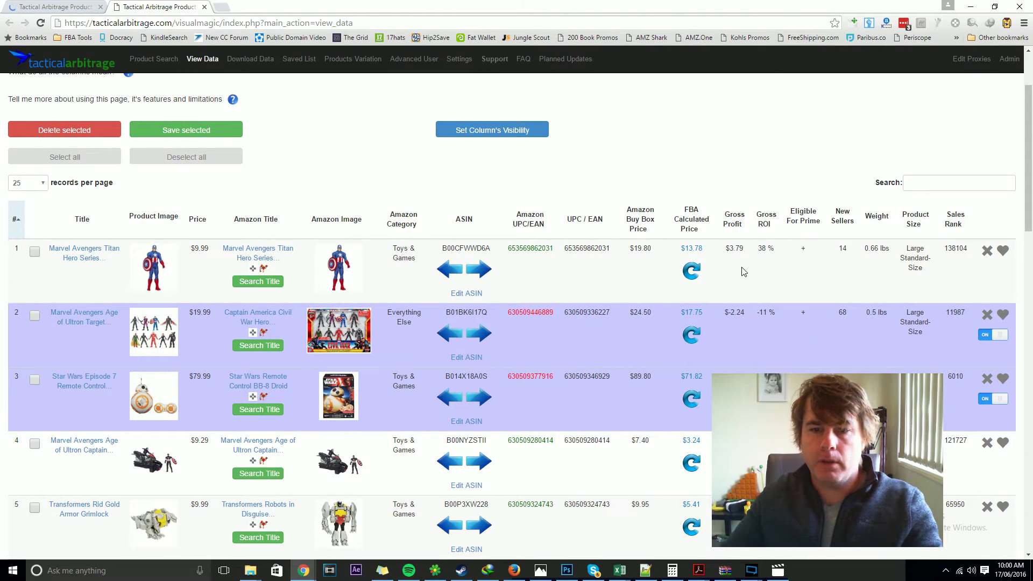
pyautogui.doubleClick(762, 249)
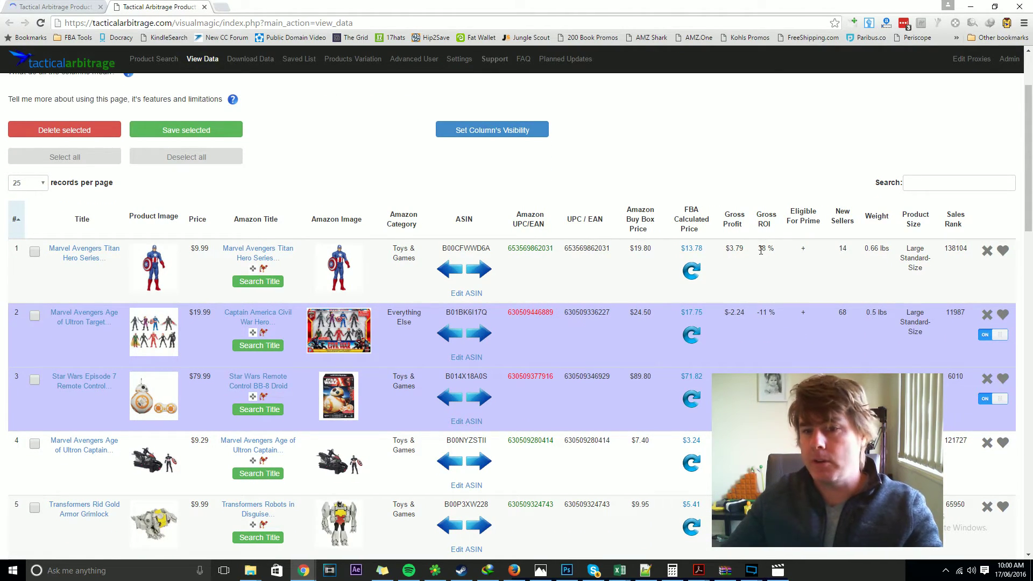
pyautogui.click(765, 273)
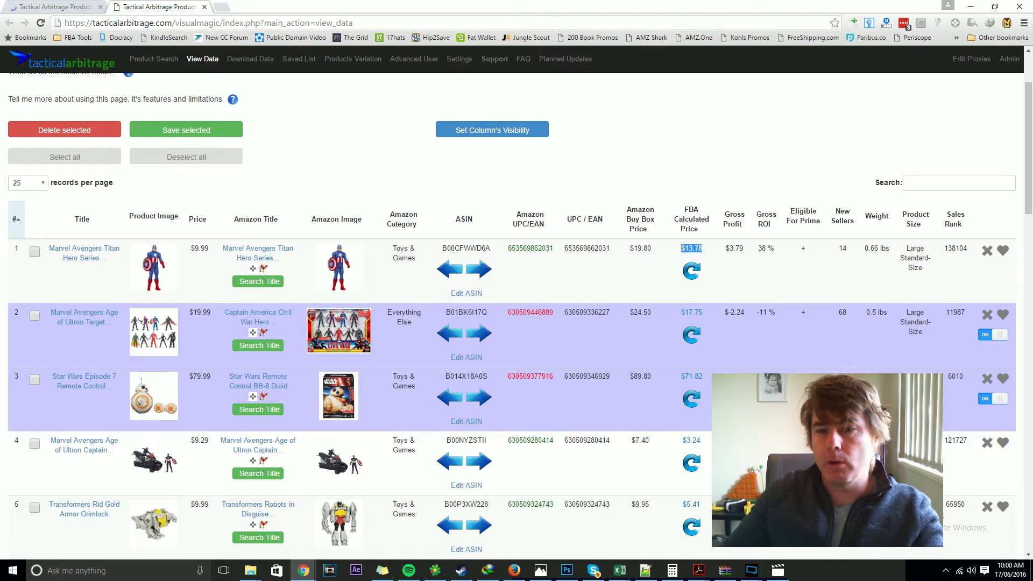
pyautogui.moveTo(682, 250); pyautogui.dragTo(705, 251)
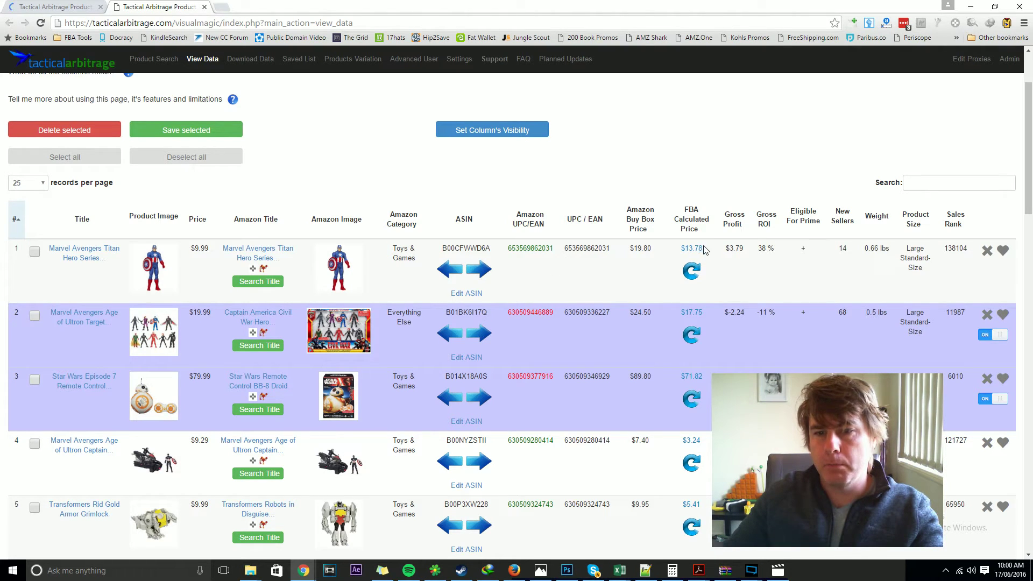
pyautogui.click(694, 300)
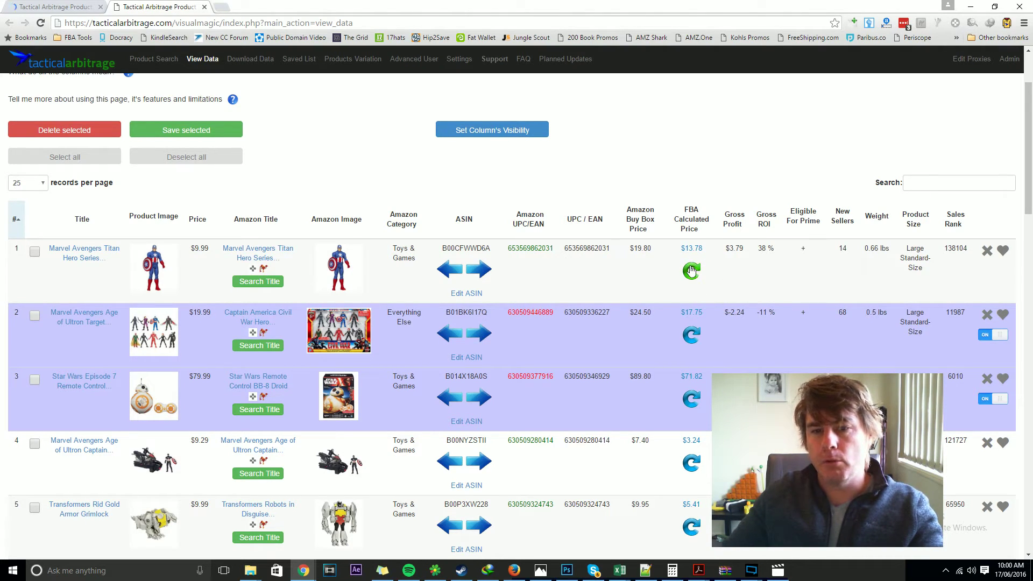
pyautogui.click(692, 270)
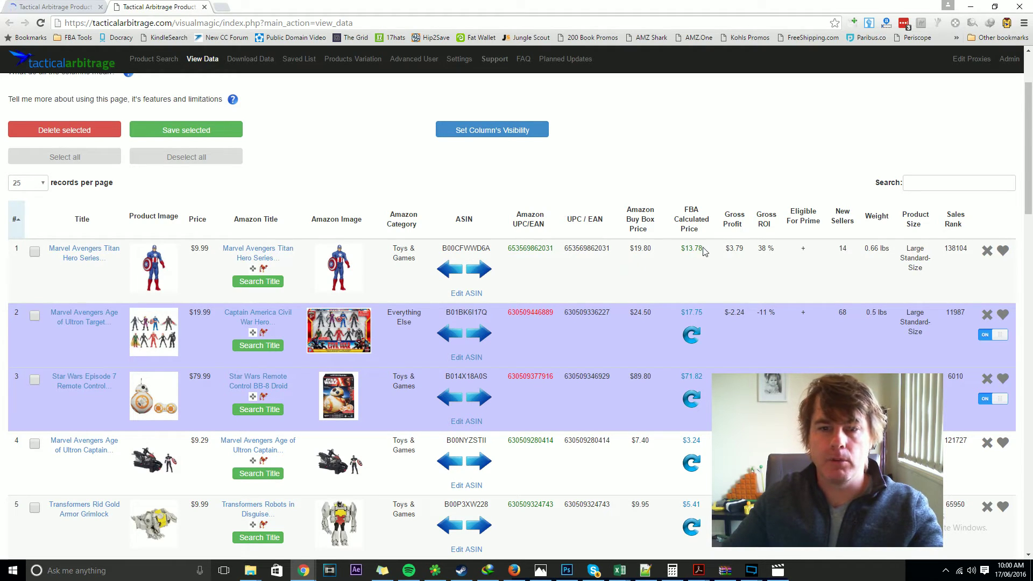
# Step: Refresh the FBA calculated prices for rows 2, 6 and 13 while scrolling down the table
pyautogui.click(693, 263)
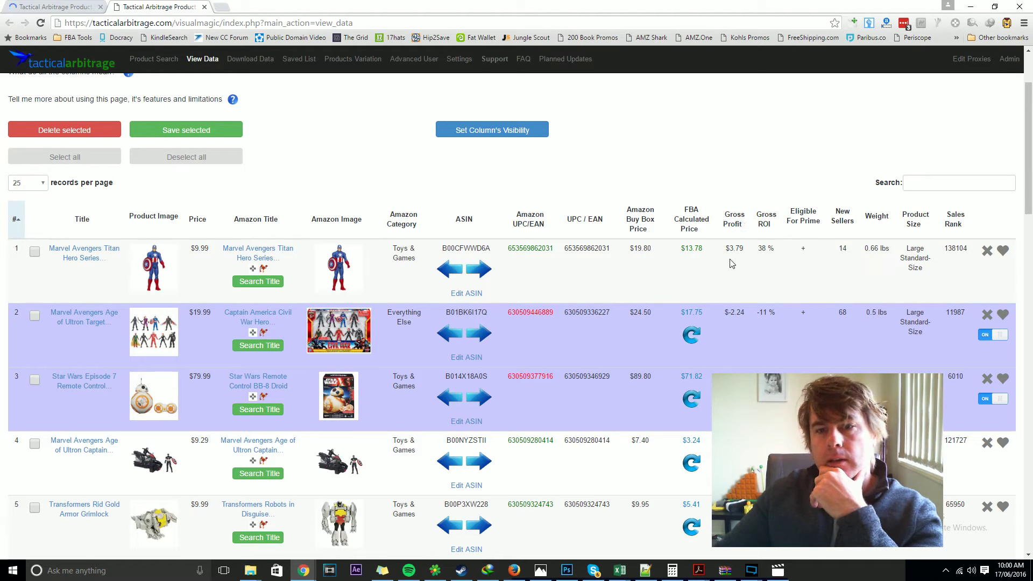
pyautogui.scroll(-2, 725, 257)
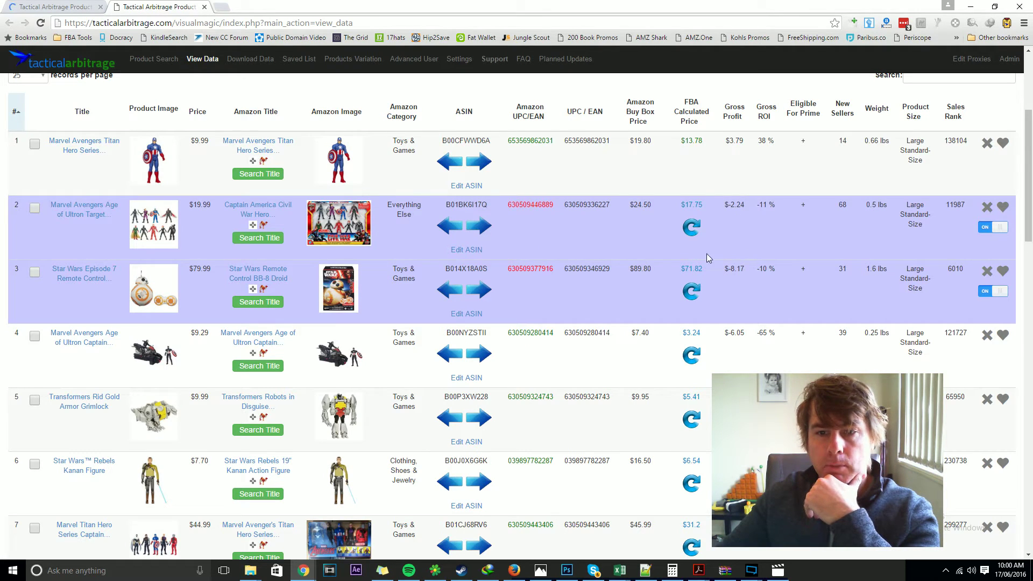
pyautogui.click(692, 227)
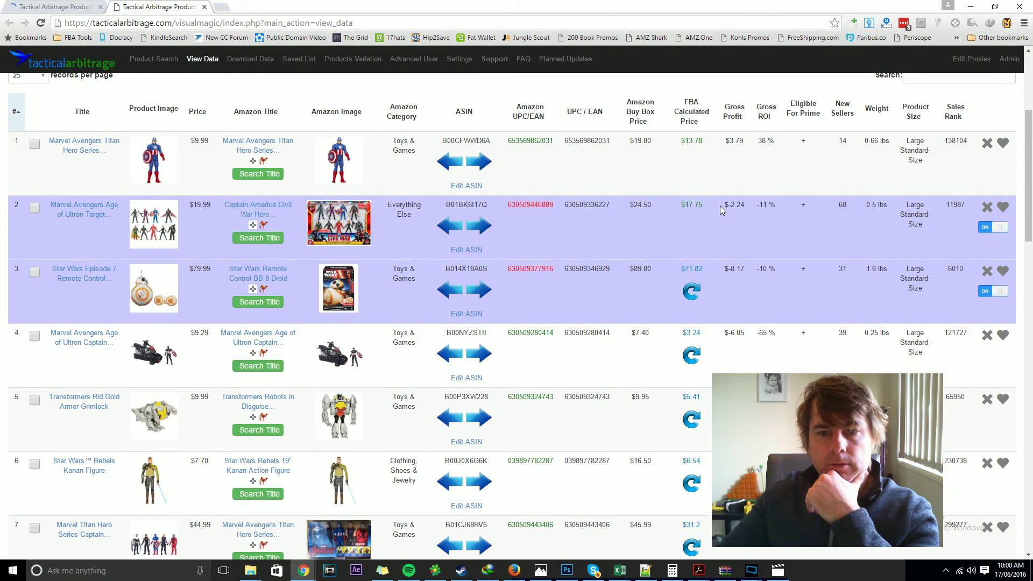
pyautogui.scroll(-2, 720, 206)
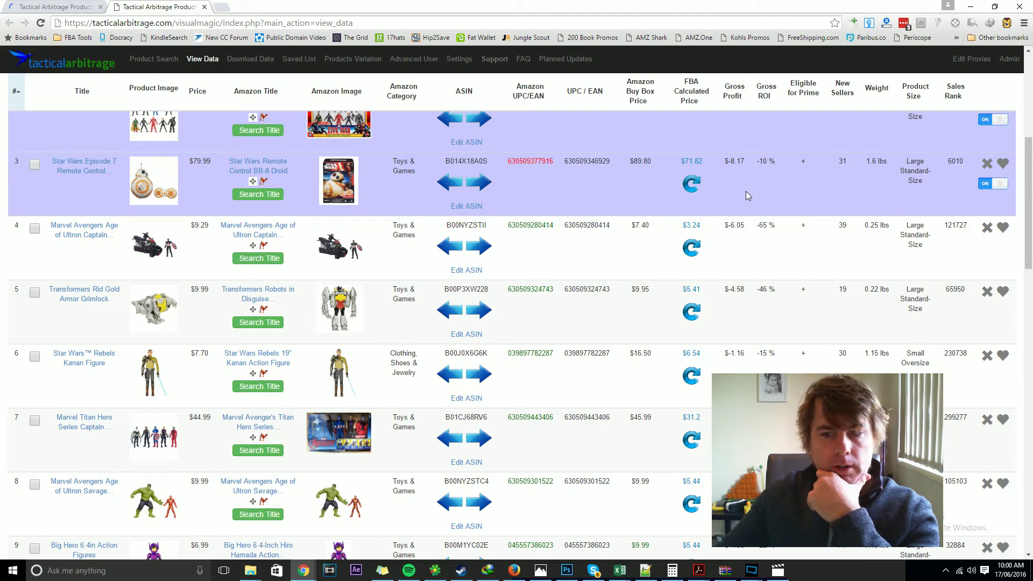
pyautogui.scroll(-1, 746, 193)
pyautogui.scroll(-1, 751, 190)
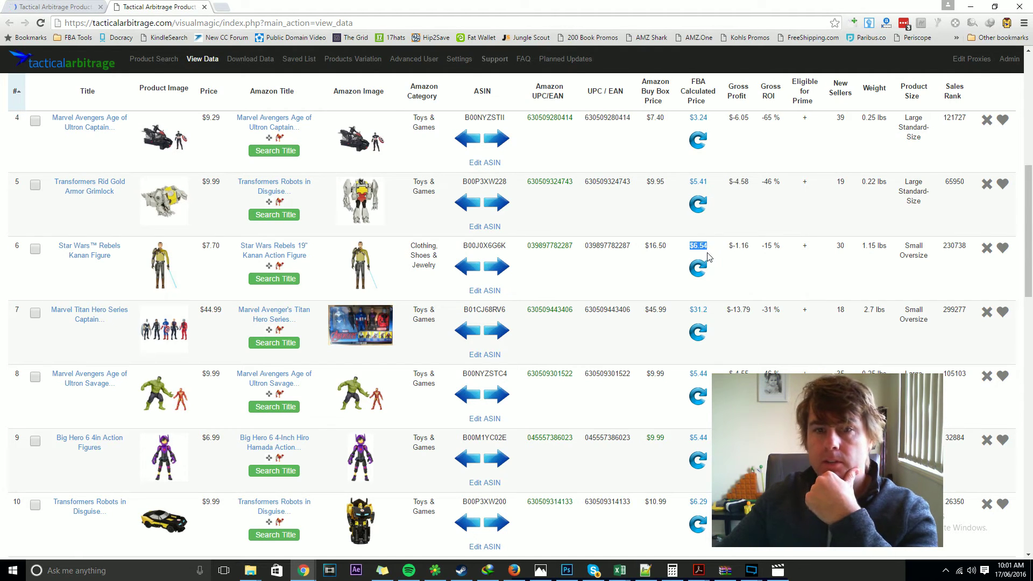
pyautogui.click(697, 269)
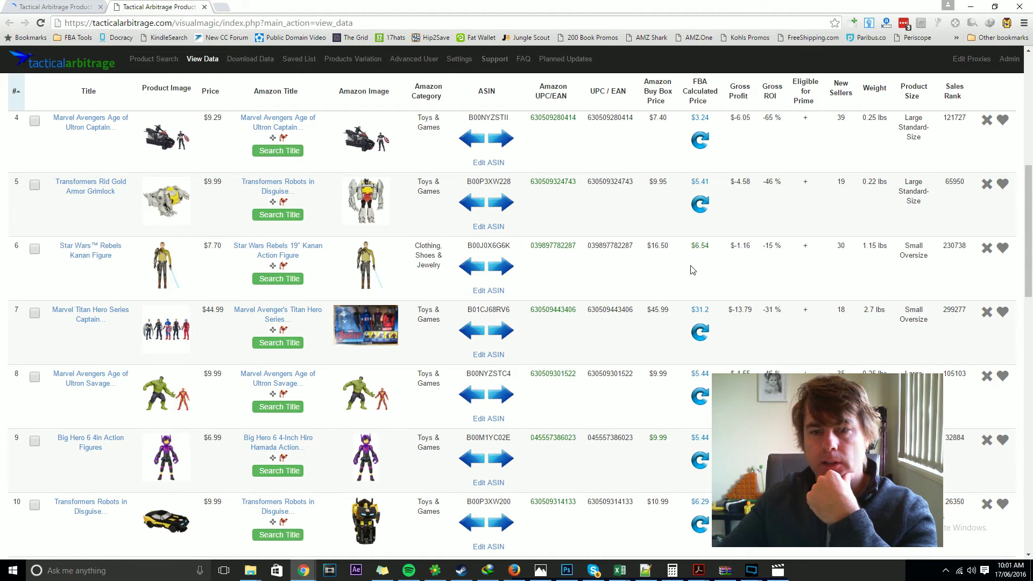
pyautogui.scroll(-2, 726, 252)
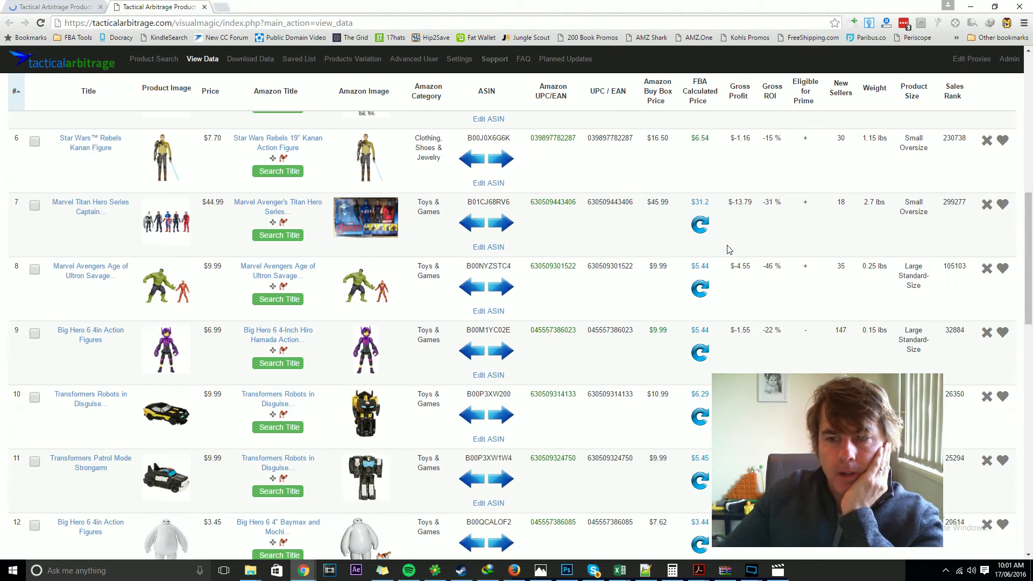
pyautogui.scroll(-2, 729, 250)
pyautogui.scroll(-5, 729, 249)
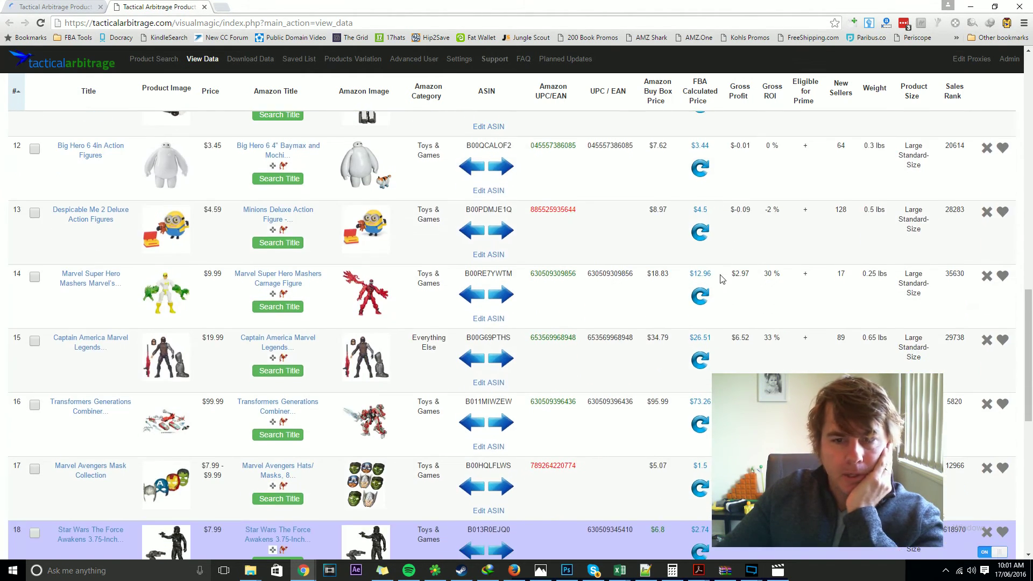
pyautogui.click(700, 235)
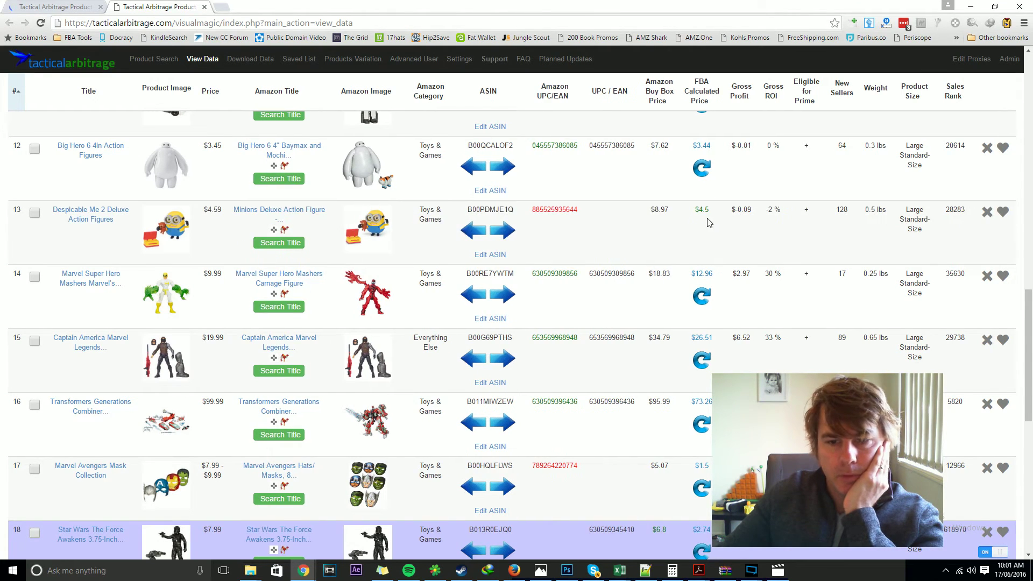
pyautogui.scroll(-4, 708, 223)
pyautogui.scroll(-4, 709, 293)
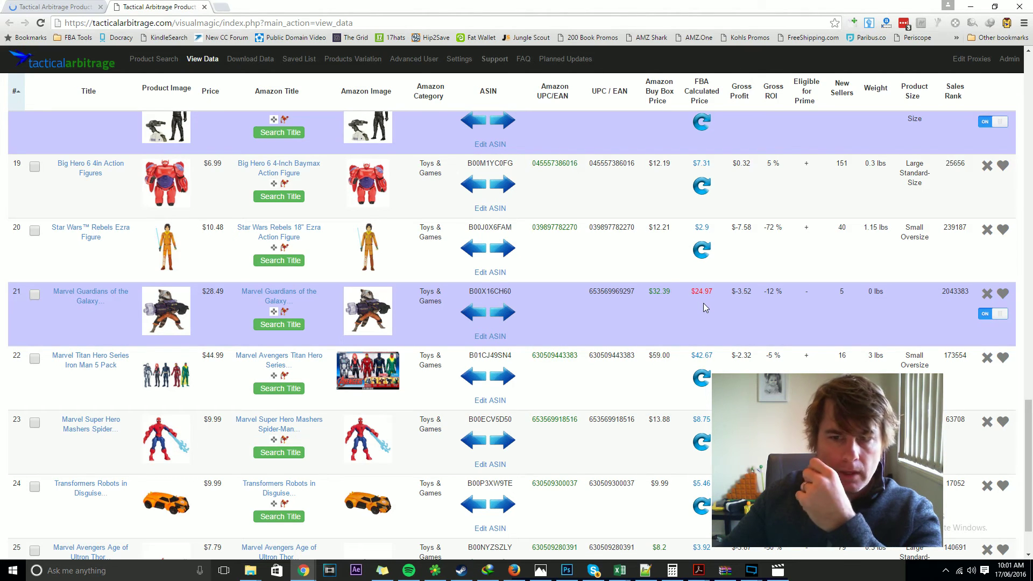
pyautogui.doubleClick(870, 291)
pyautogui.moveTo(881, 291); pyautogui.dragTo(887, 291)
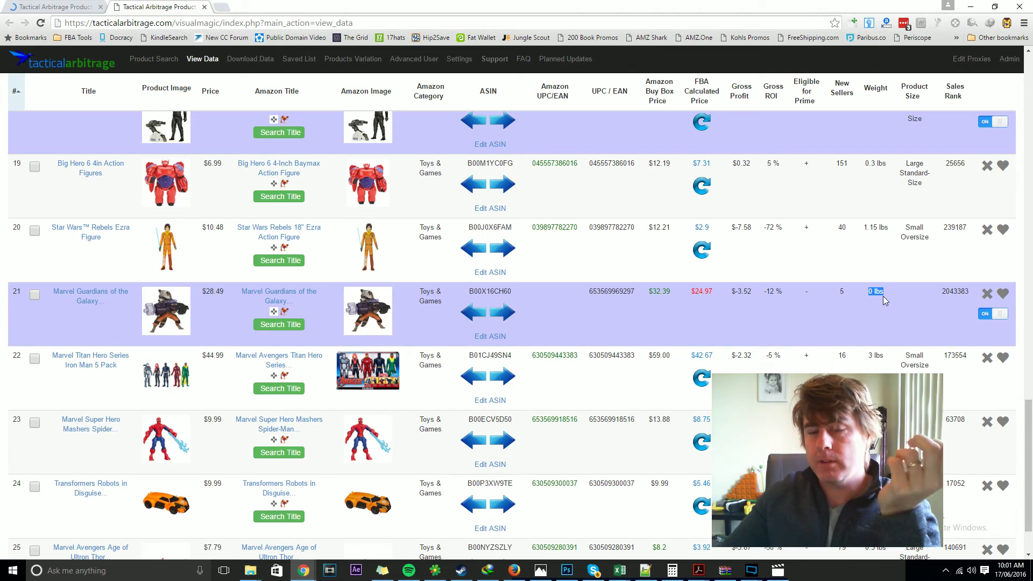
pyautogui.click(883, 296)
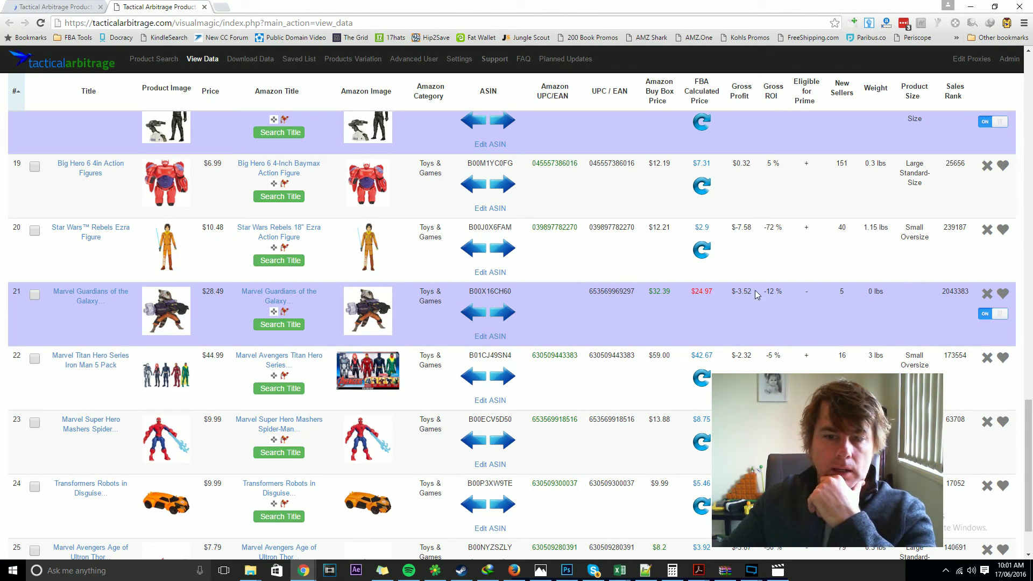
pyautogui.doubleClick(712, 292)
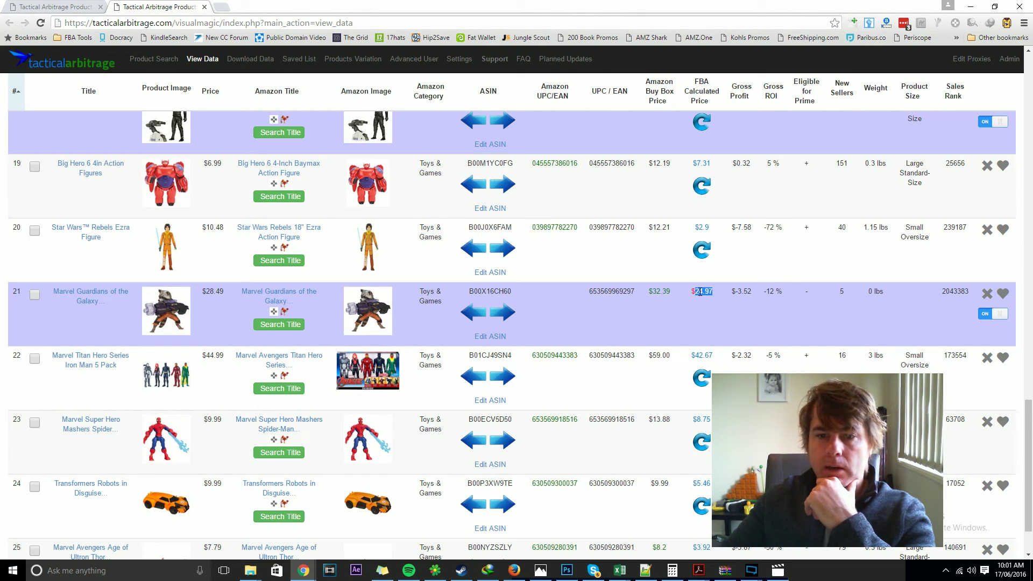
pyautogui.click(875, 293)
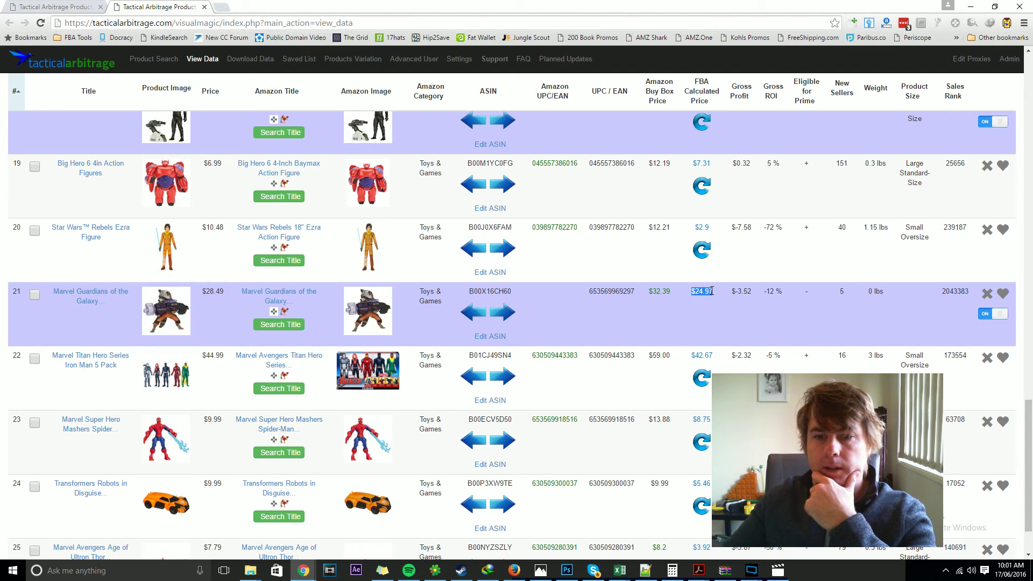
pyautogui.click(701, 292)
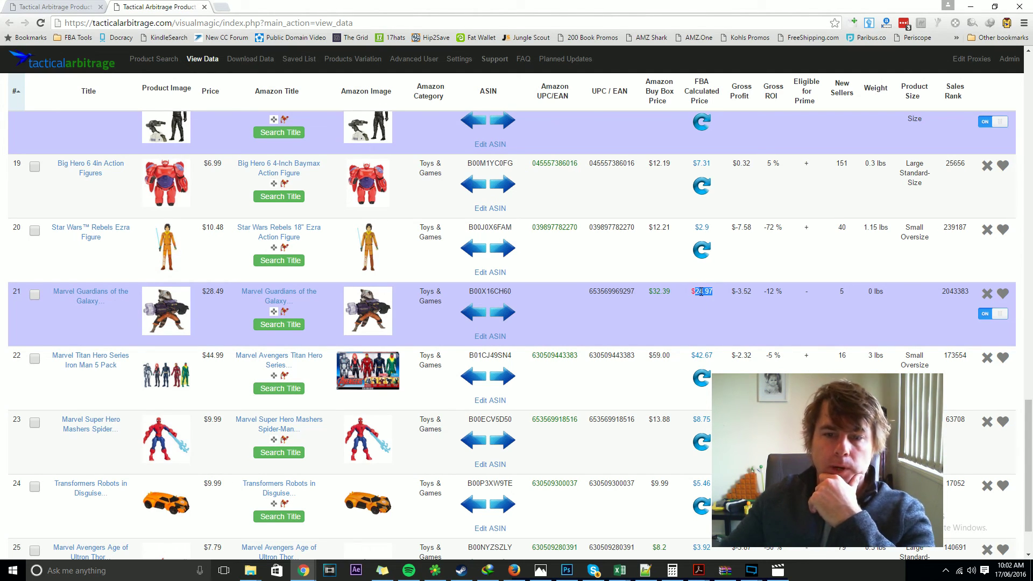
pyautogui.click(701, 300)
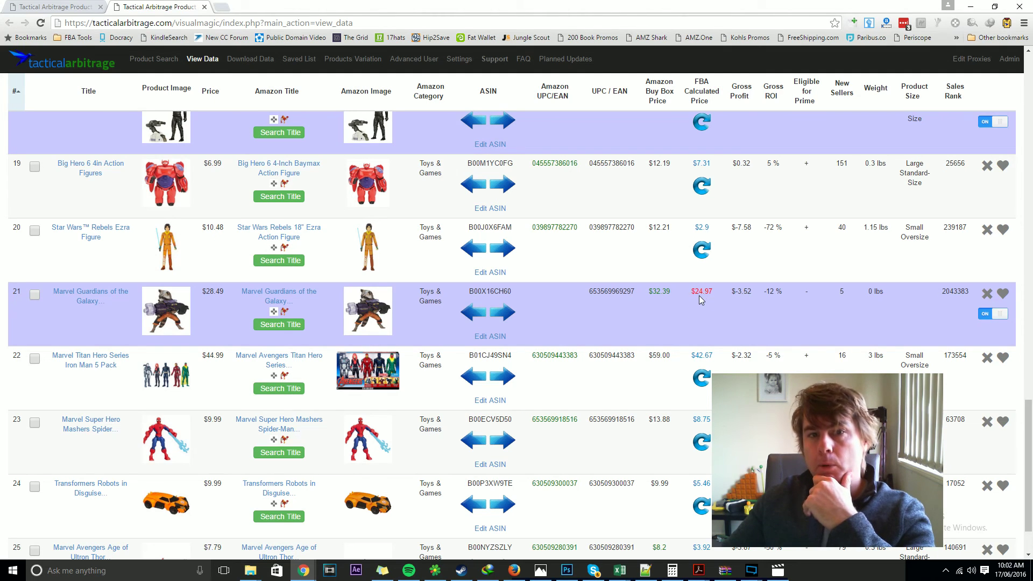
# Step: Refresh row 22's Iron Man 5 Pack FBA price ($42.67, -5% ROI) and scroll back up
pyautogui.scroll(-2, 741, 295)
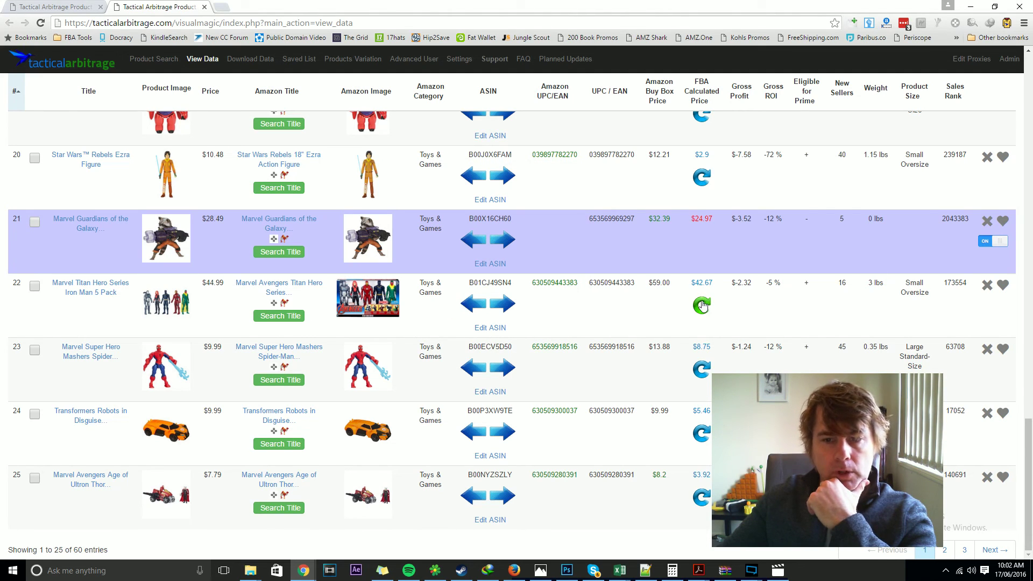
pyautogui.tripleClick(769, 282)
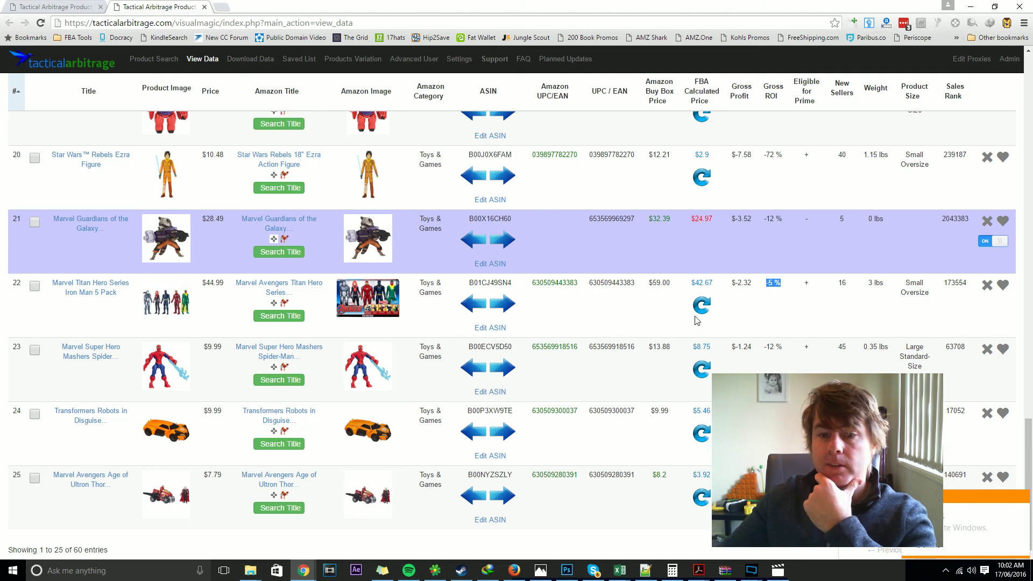
pyautogui.click(705, 298)
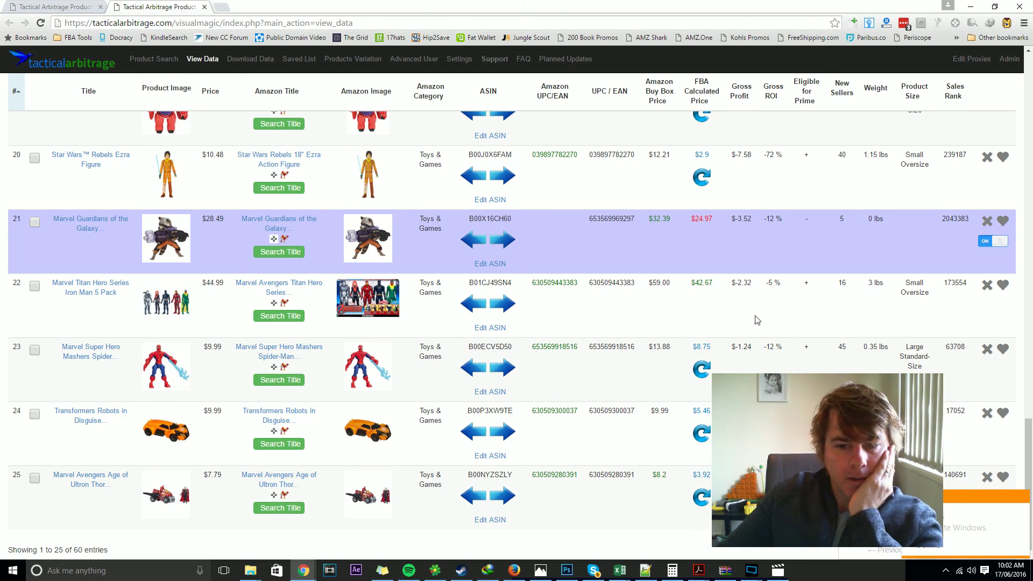
pyautogui.scroll(15, 511, 333)
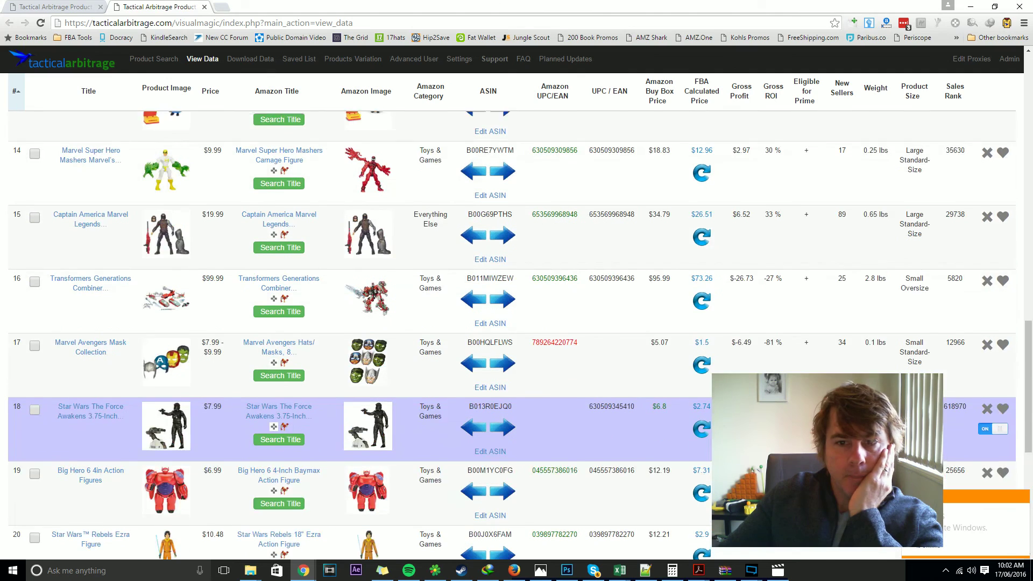
pyautogui.scroll(6, 838, 339)
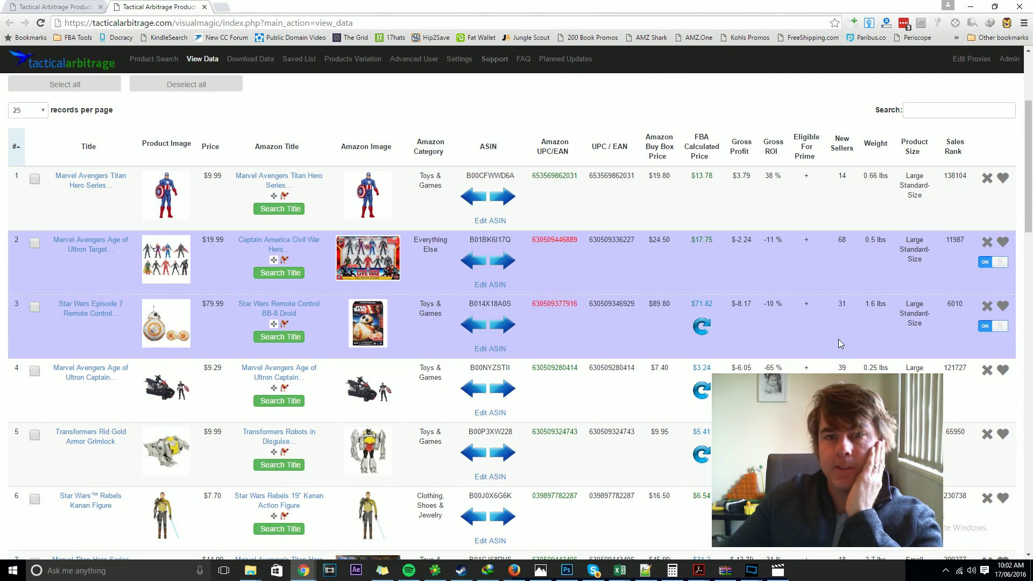